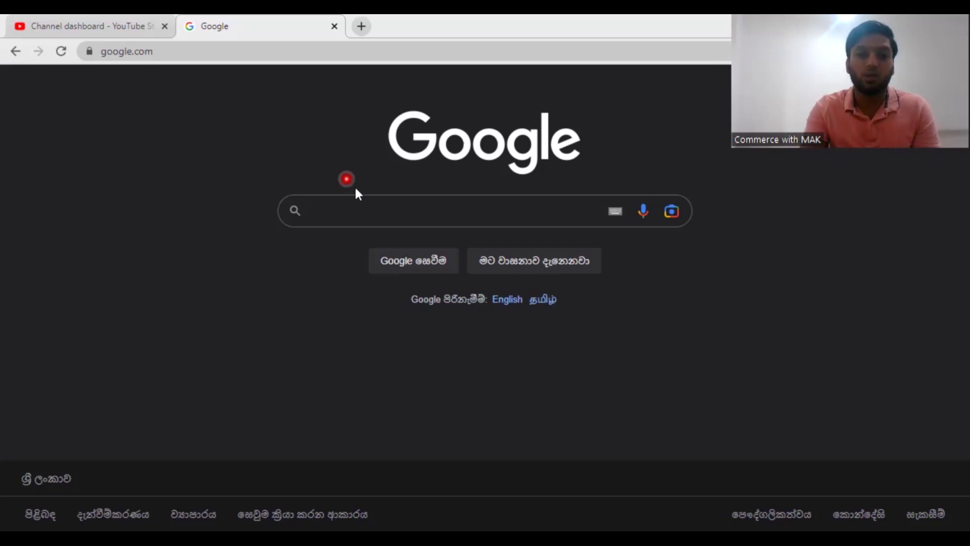
- Search Google for 'Canva' and open the 'Free Design Tool | Canva' result
{"action": "left_click", "coordinate": [362, 202]}
{"action": "type", "text": "d"}
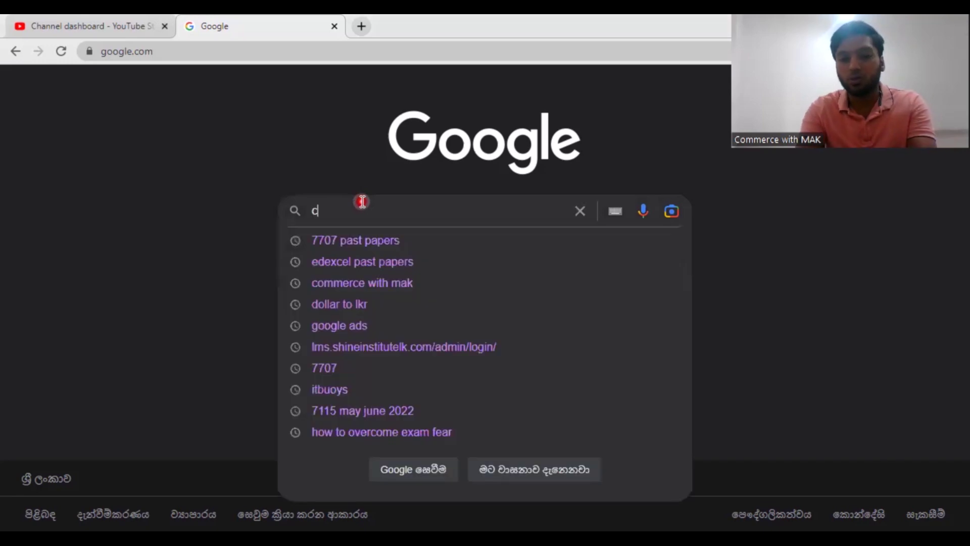
{"action": "type", "text": "anva"}
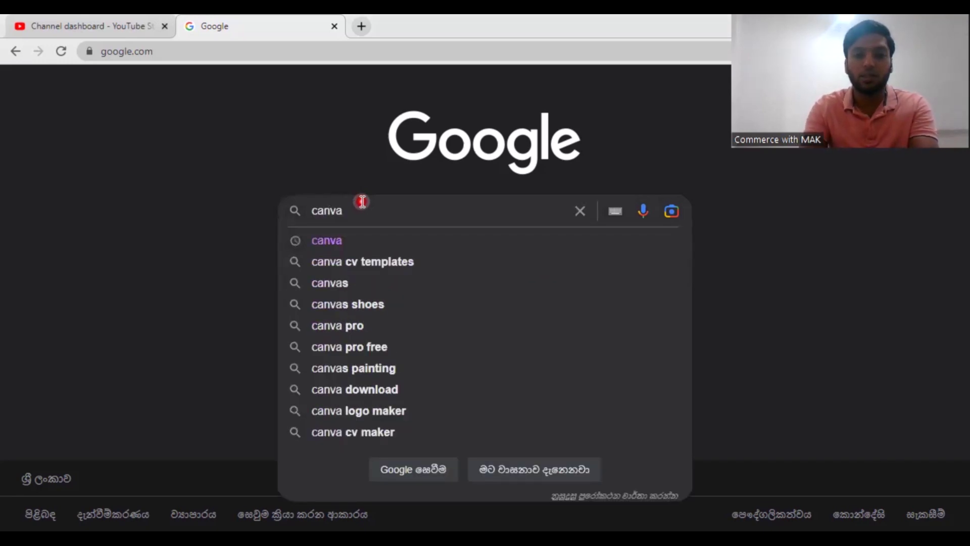
{"action": "key", "text": "Down"}
{"action": "key", "text": "BackSpace"}
{"action": "key", "text": "BackSpace"}
{"action": "key", "text": "BackSpace"}
{"action": "key", "text": "BackSpace"}
{"action": "key", "text": "BackSpace"}
{"action": "type", "text": "Ca"}
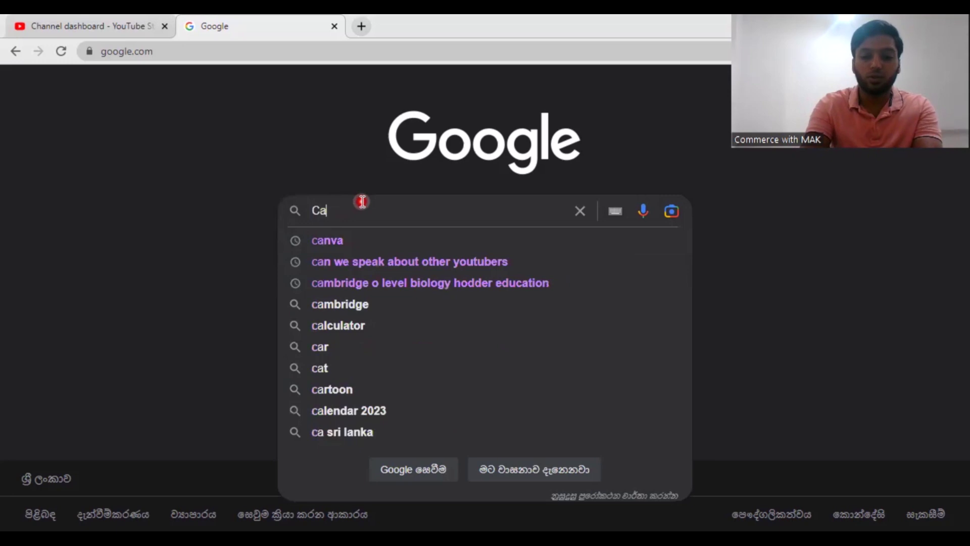
{"action": "type", "text": "nva"}
{"action": "key", "text": "Return"}
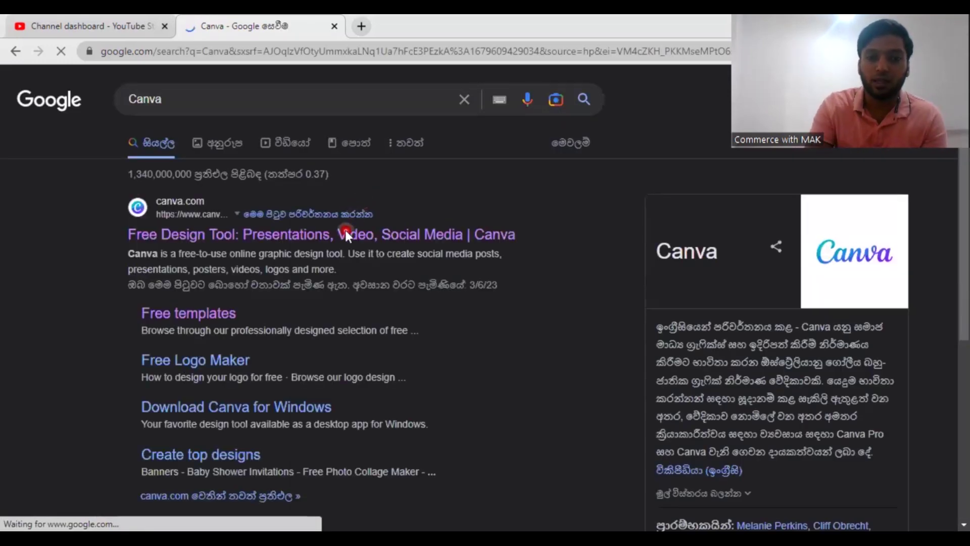
{"action": "left_click", "coordinate": [337, 241]}
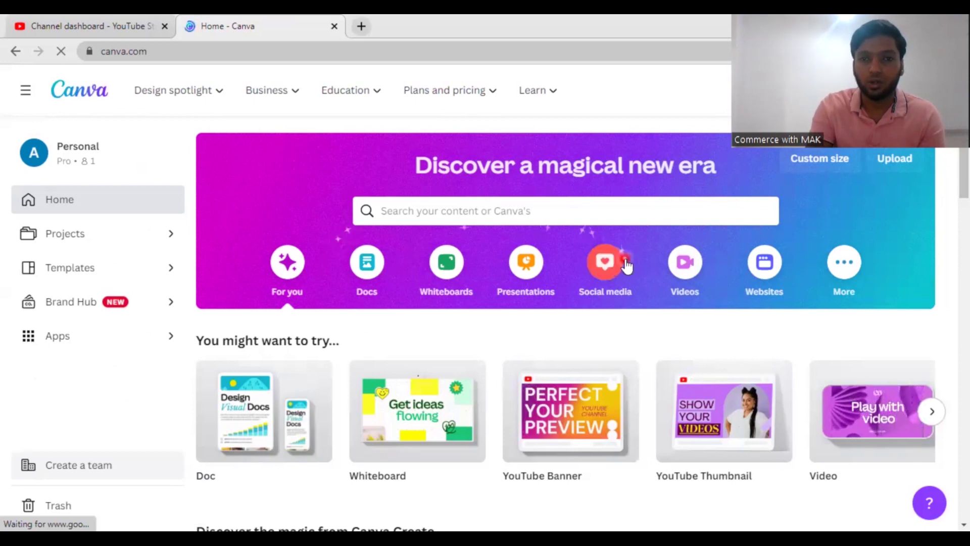
- Go to Projects and browse the recent designs, folders and saved images
{"action": "left_click", "coordinate": [87, 243]}
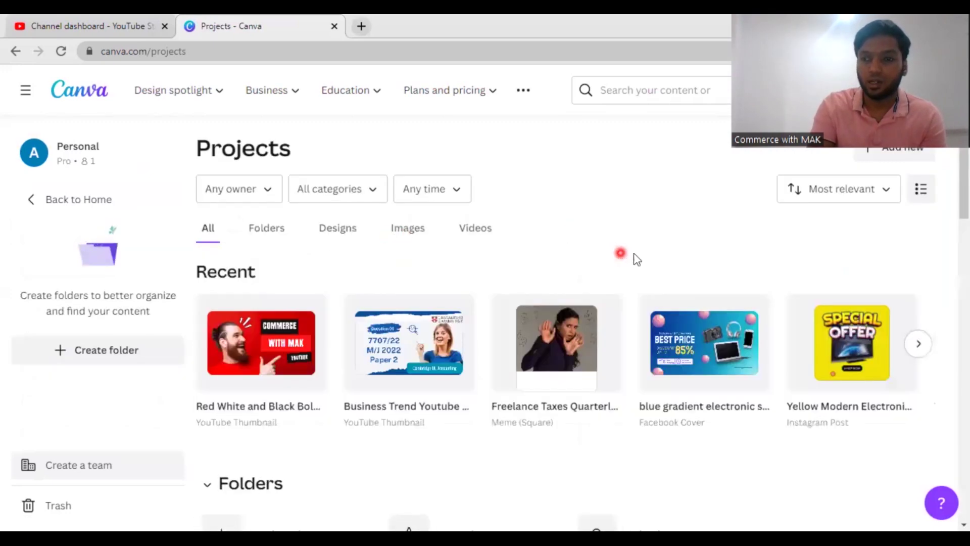
{"action": "scroll", "coordinate": [965, 335], "scroll_direction": "down", "scroll_amount": 7}
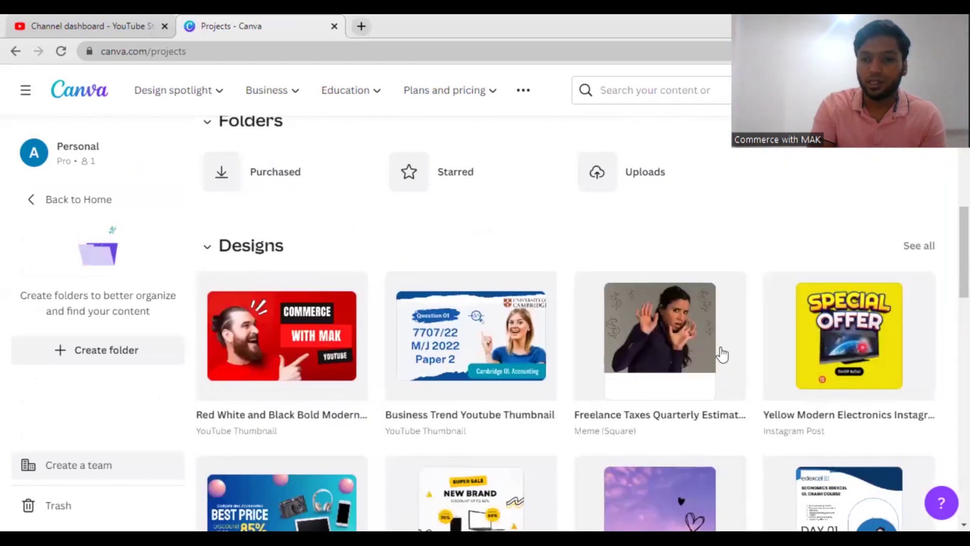
{"action": "scroll", "coordinate": [966, 376], "scroll_direction": "down", "scroll_amount": 5}
{"action": "scroll", "coordinate": [966, 377], "scroll_direction": "down", "scroll_amount": 3}
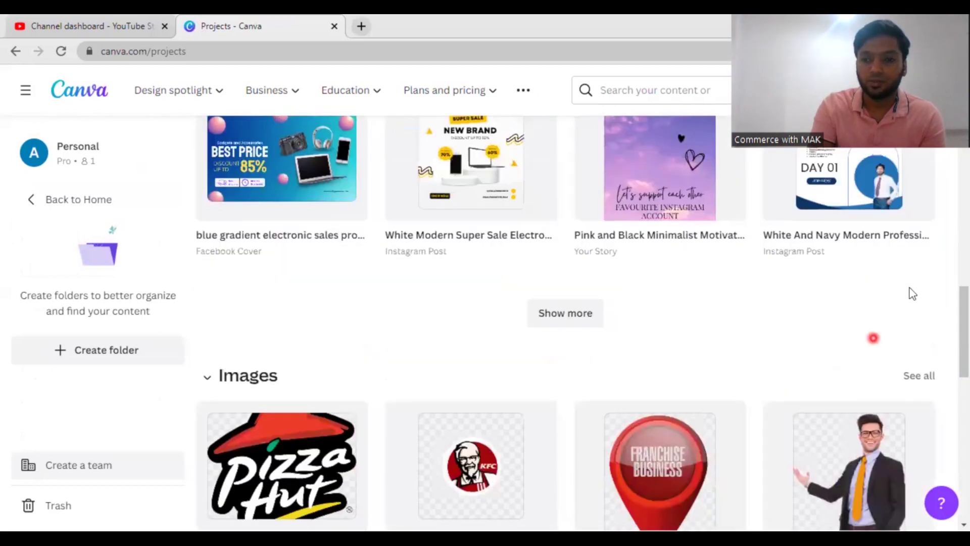
{"action": "scroll", "coordinate": [966, 175], "scroll_direction": "up", "scroll_amount": 15}
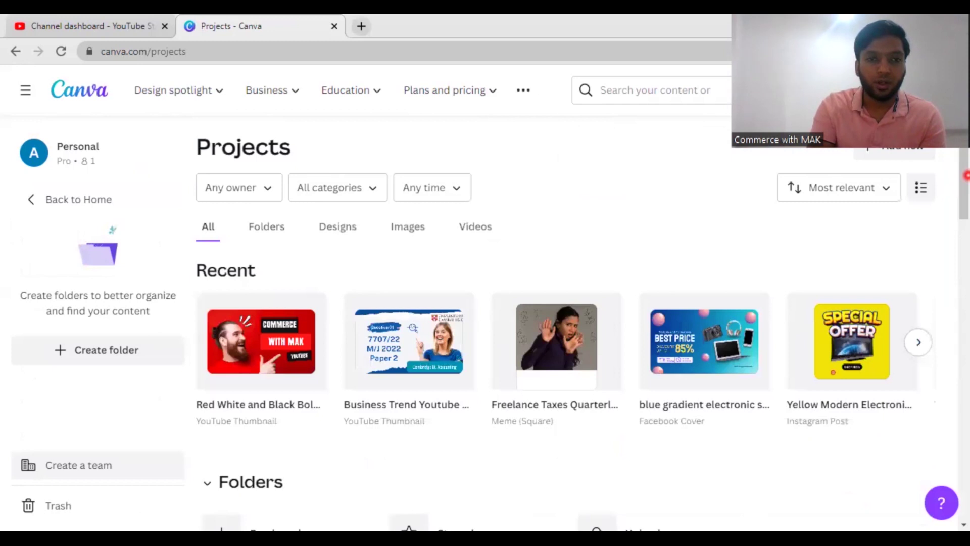
- Rerun the recent 'youtube thumbnail' search and scroll through the matching designs
{"action": "left_click", "coordinate": [633, 104]}
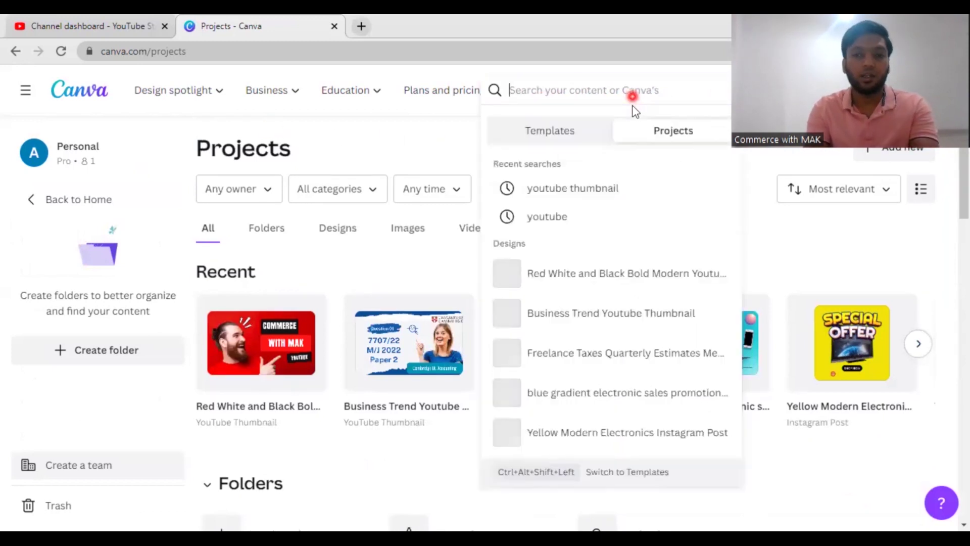
{"action": "left_click", "coordinate": [576, 188]}
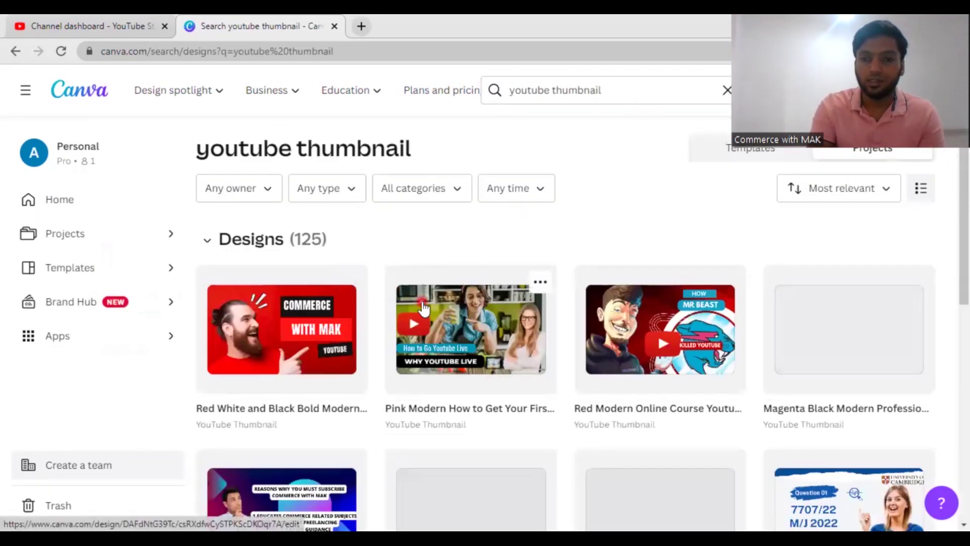
{"action": "left_click_drag", "start_coordinate": [965, 237], "coordinate": [966, 369]}
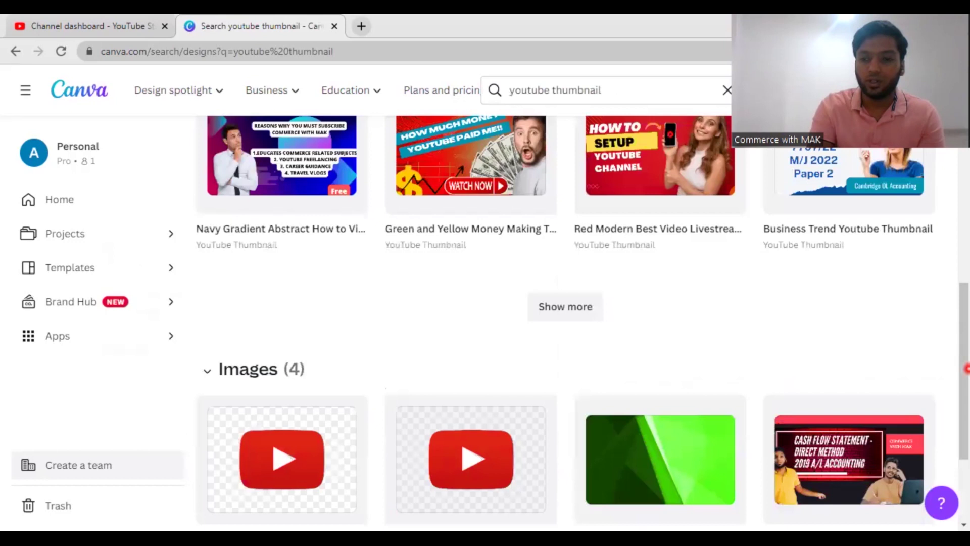
- Return to the Canva Home page and look over its suggested design types
{"action": "left_click", "coordinate": [50, 202]}
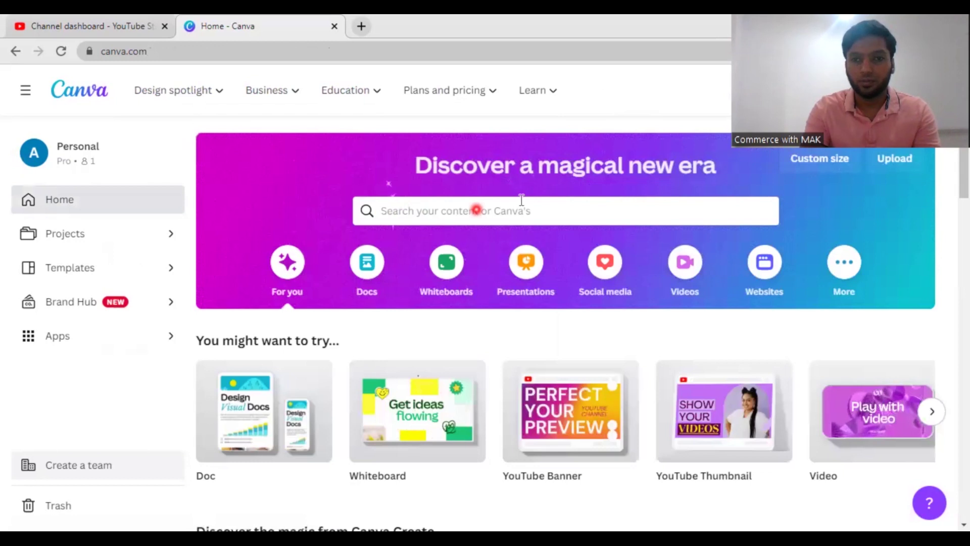
{"action": "scroll", "coordinate": [965, 212], "scroll_direction": "down", "scroll_amount": 1}
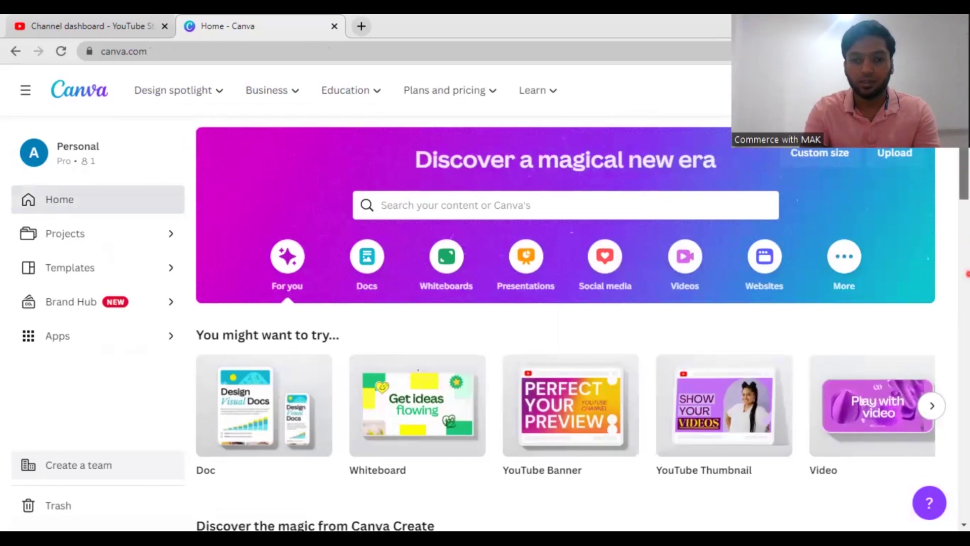
{"action": "scroll", "coordinate": [965, 273], "scroll_direction": "down", "scroll_amount": 10}
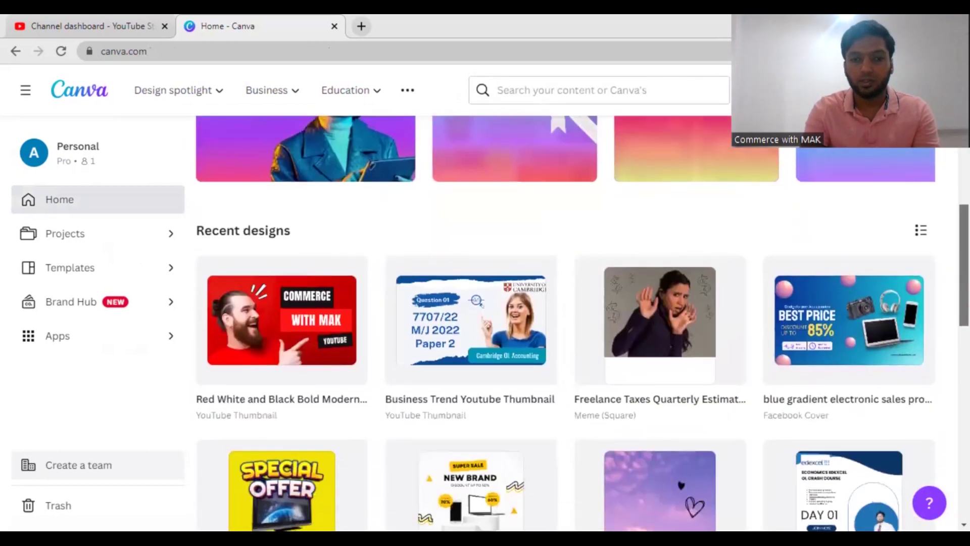
{"action": "scroll", "coordinate": [571, 324], "scroll_direction": "up", "scroll_amount": 10}
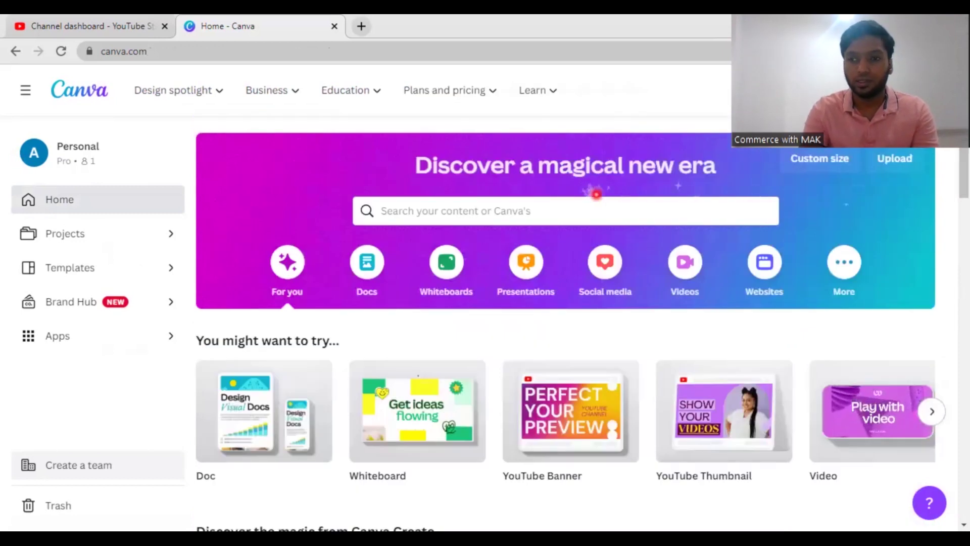
{"action": "scroll", "coordinate": [597, 194], "scroll_direction": "down", "scroll_amount": 10}
{"action": "scroll", "coordinate": [597, 194], "scroll_direction": "up", "scroll_amount": 10}
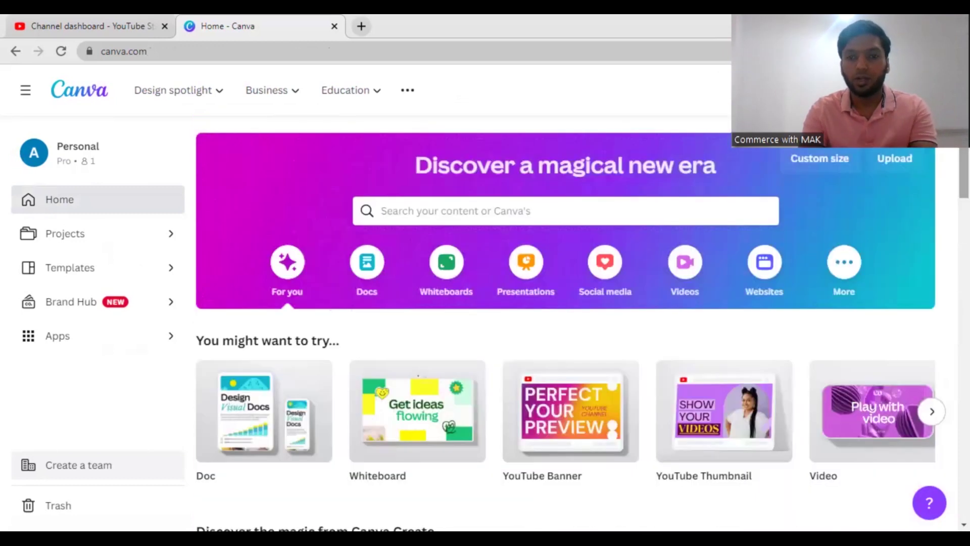
- Run a Templates search for 'youtube thumbnials' to list YouTube thumbnail templates
{"action": "left_click", "coordinate": [464, 211]}
{"action": "type", "text": "you"}
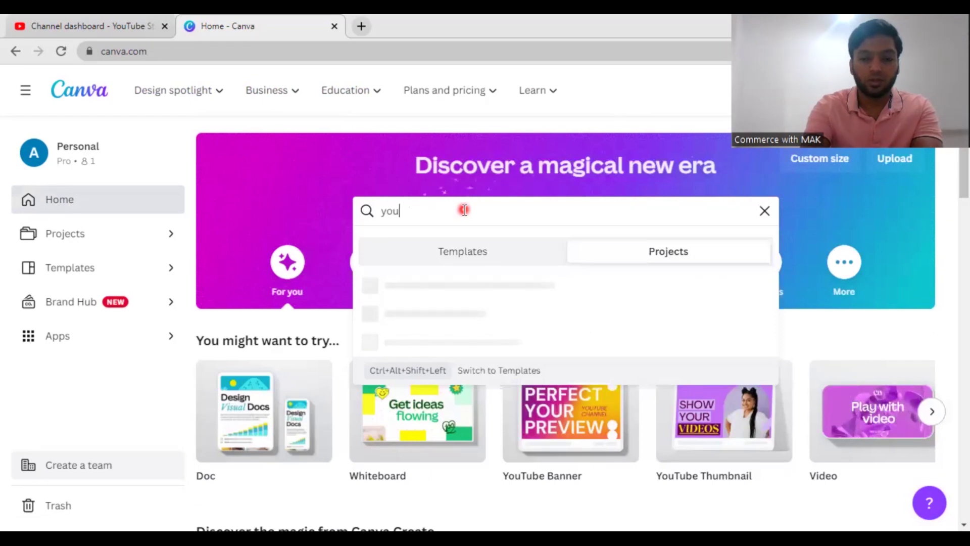
{"action": "type", "text": "t"}
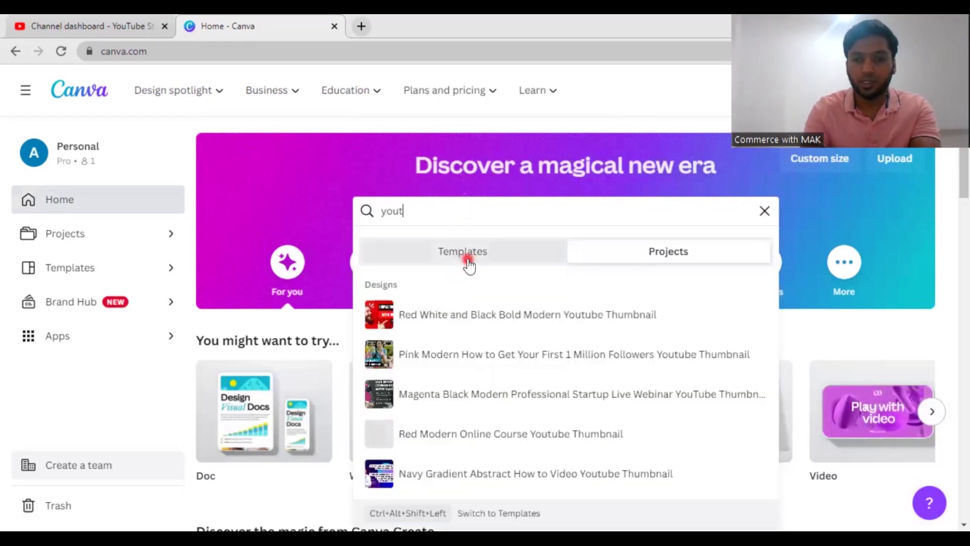
{"action": "left_click", "coordinate": [467, 261]}
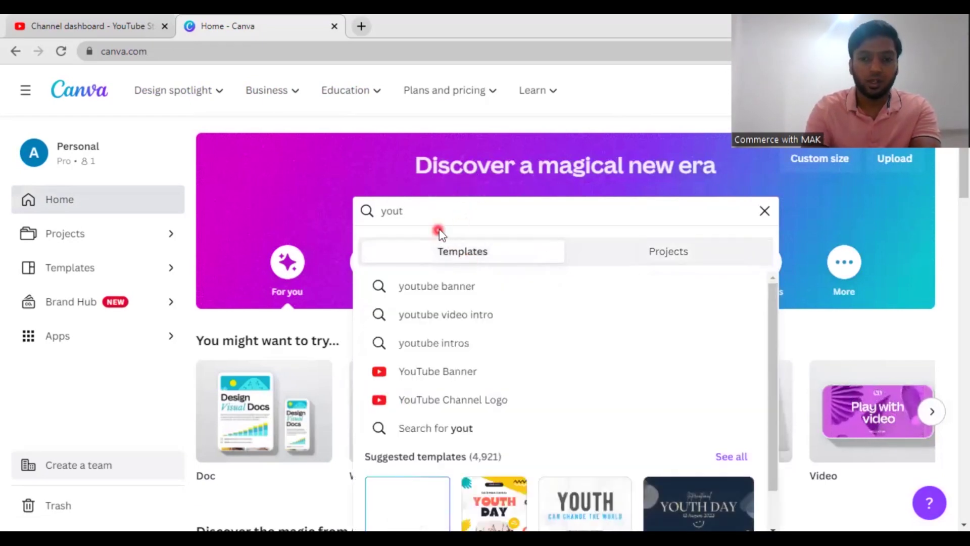
{"action": "type", "text": "ube "}
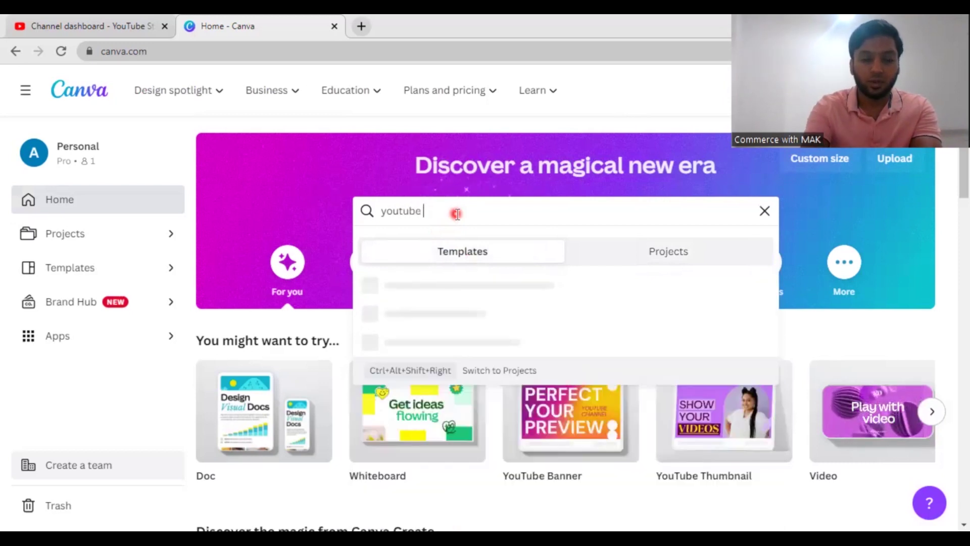
{"action": "type", "text": "thumbni"}
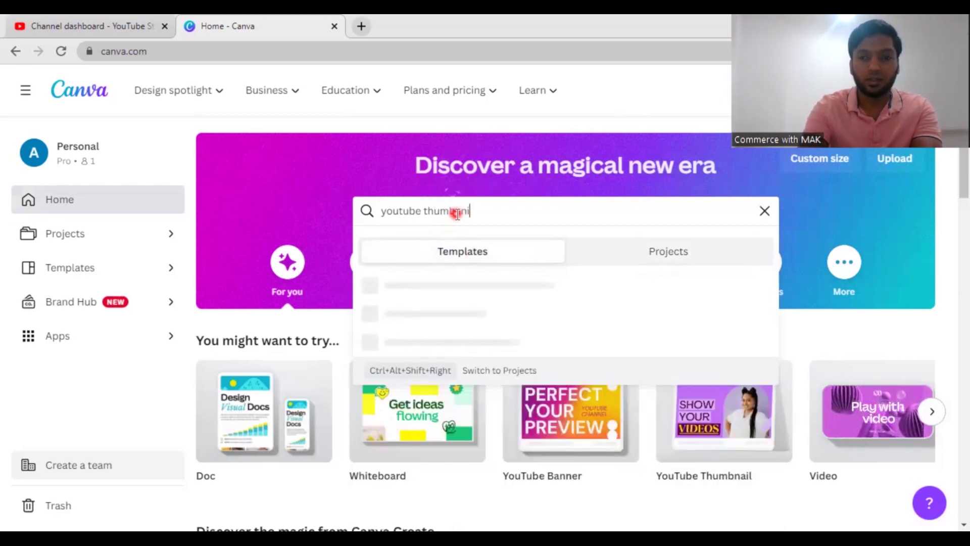
{"action": "type", "text": "a"}
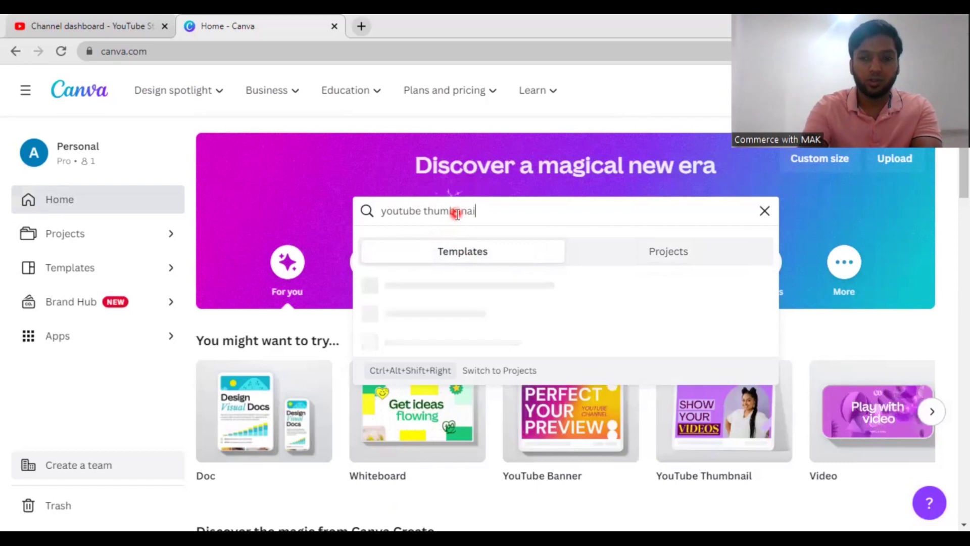
{"action": "type", "text": "ls"}
{"action": "key", "text": "Return"}
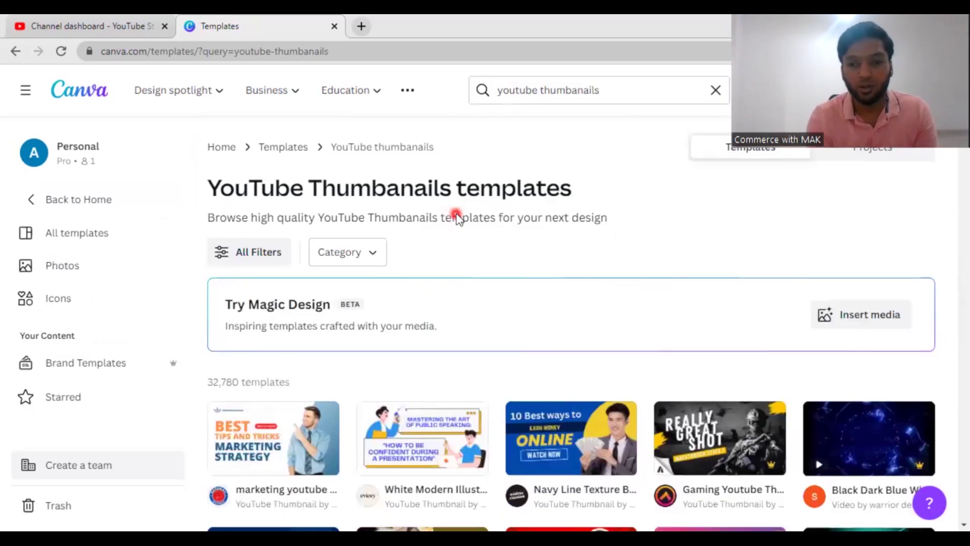
- Scroll down the thumbnail template grid to find the Blue & Yellow business ideas template
{"action": "left_click", "coordinate": [966, 426]}
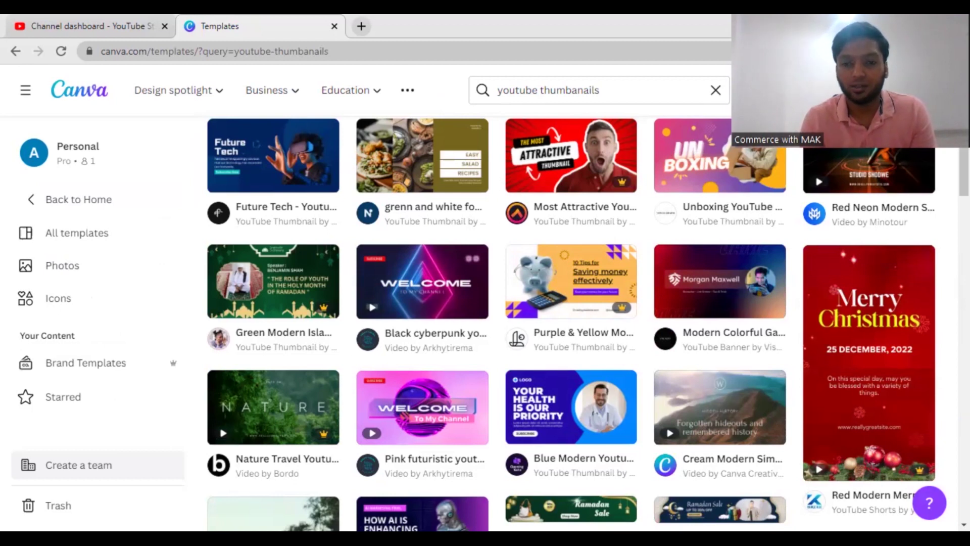
{"action": "left_click", "coordinate": [966, 426]}
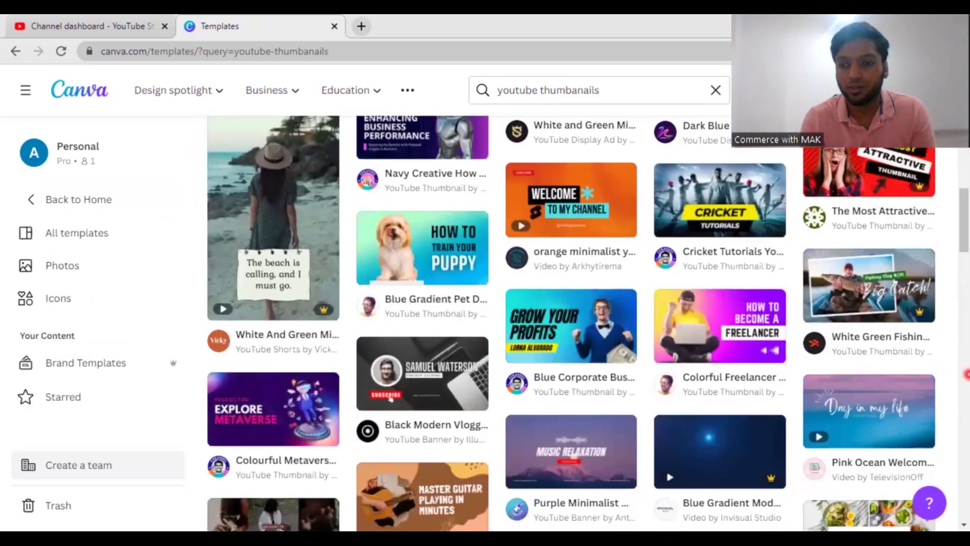
{"action": "left_click", "coordinate": [967, 375]}
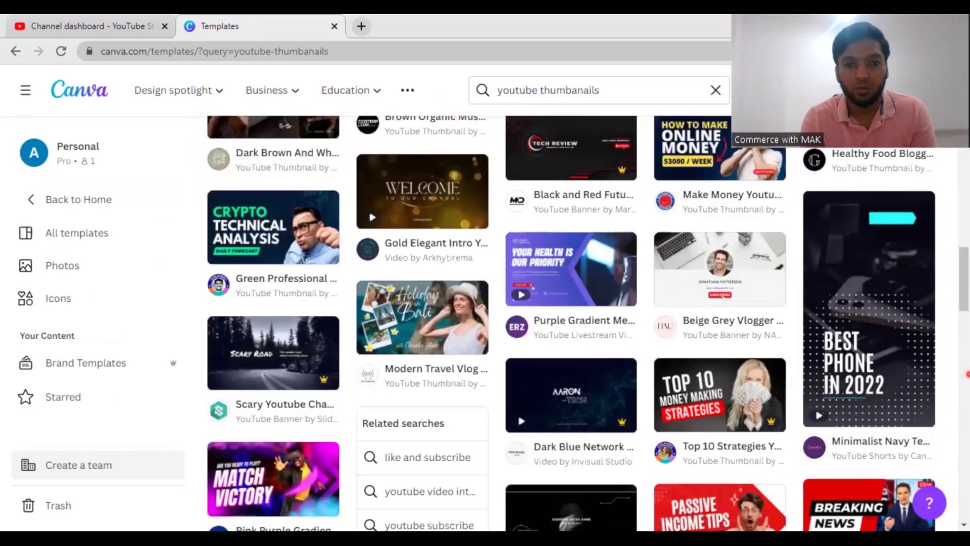
{"action": "left_click", "coordinate": [967, 374]}
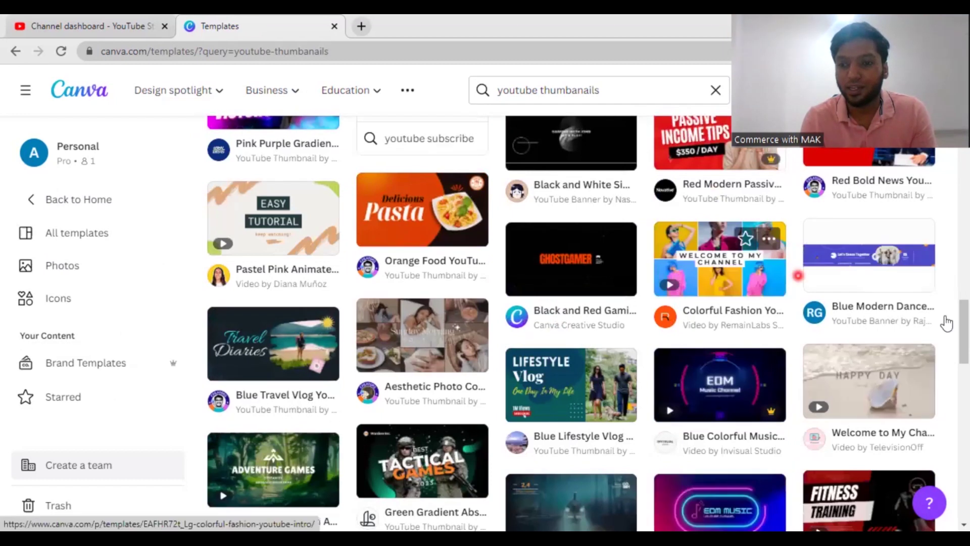
{"action": "left_click", "coordinate": [967, 423]}
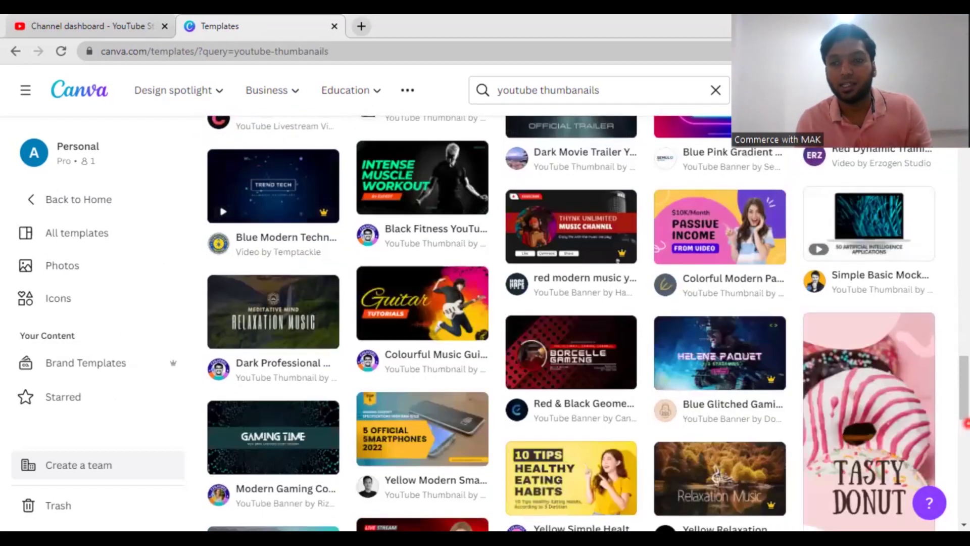
{"action": "mouse_move", "coordinate": [966, 379]}
{"action": "left_mouse_down"}
{"action": "mouse_move", "coordinate": [965, 428]}
{"action": "mouse_move", "coordinate": [966, 395]}
{"action": "left_mouse_up"}
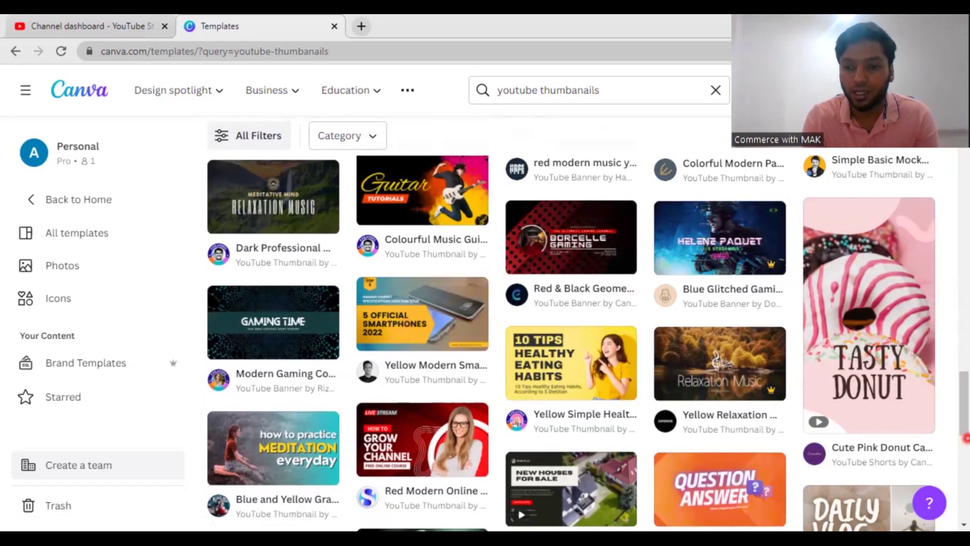
{"action": "scroll", "coordinate": [965, 437], "scroll_direction": "down", "scroll_amount": 10}
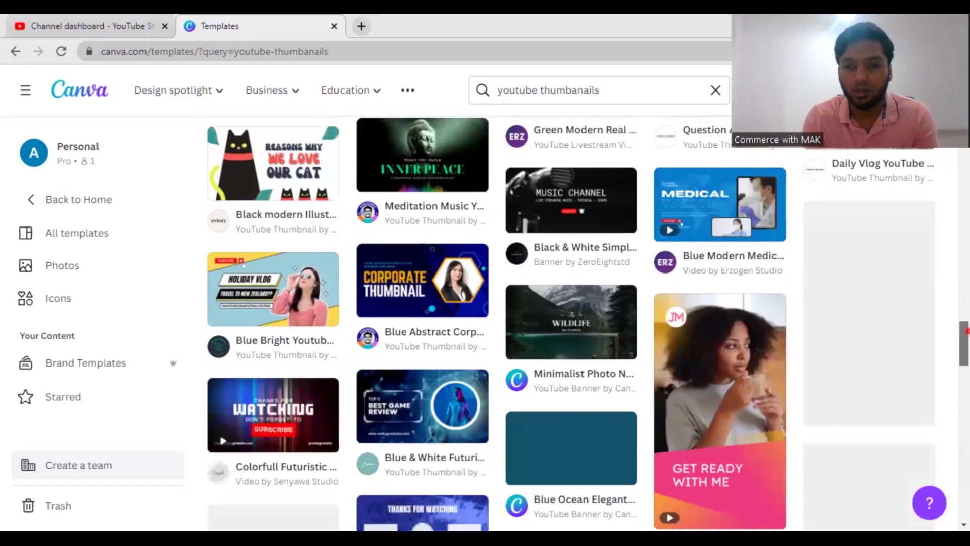
{"action": "scroll", "coordinate": [965, 344], "scroll_direction": "down", "scroll_amount": 4}
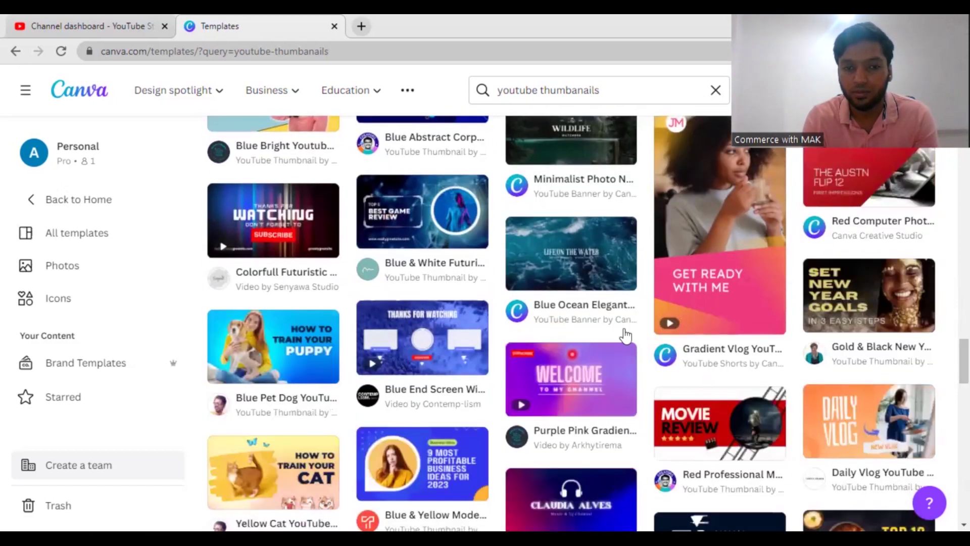
{"action": "left_click_drag", "start_coordinate": [966, 366], "coordinate": [966, 389]}
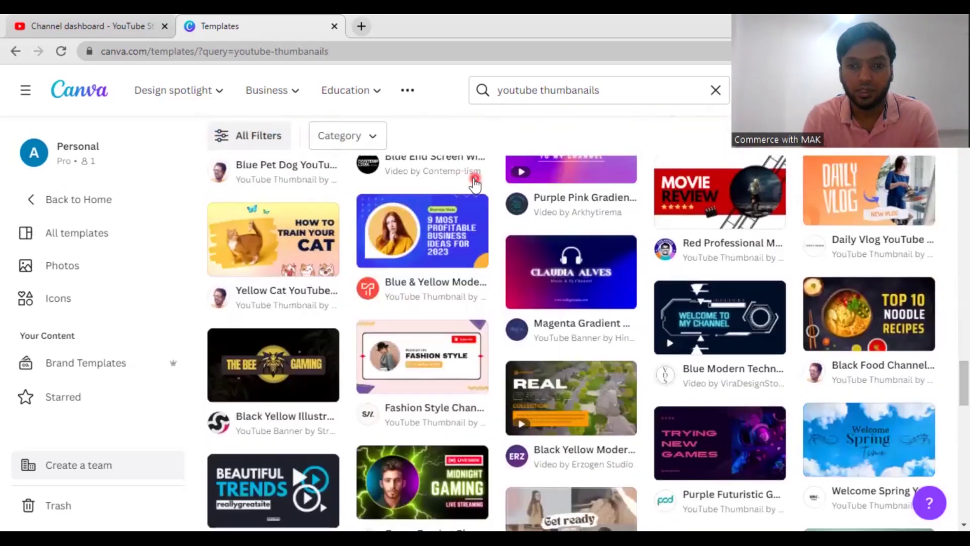
- Open the Blue & Yellow business ideas template for customizing in the editor
{"action": "left_click", "coordinate": [435, 241]}
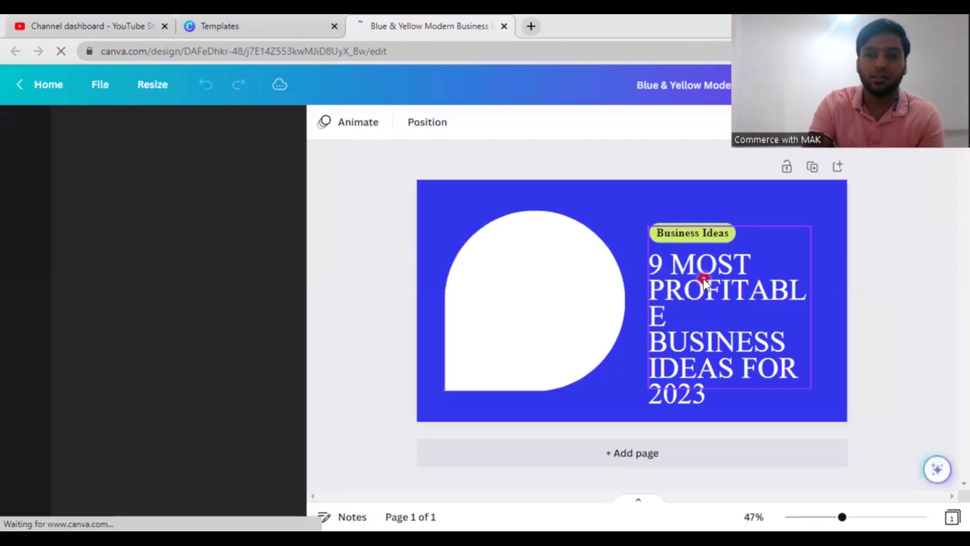
- Replace the '9 MOST PROFITABLE BUSINESS IDEAS FOR 2023' headline with 'HOW TO CREATE THUMBNAIL FREE'
{"action": "double_click", "coordinate": [703, 278]}
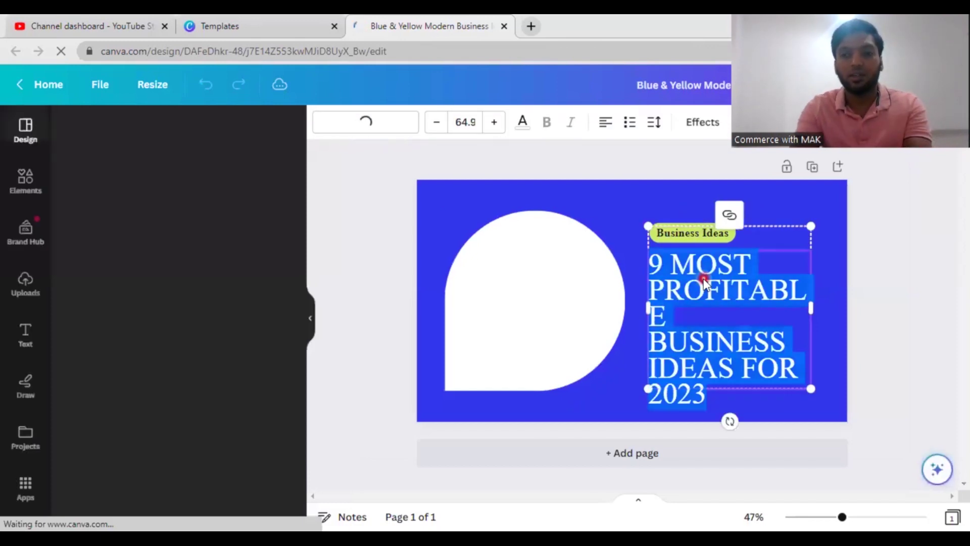
{"action": "key", "text": "BackSpace"}
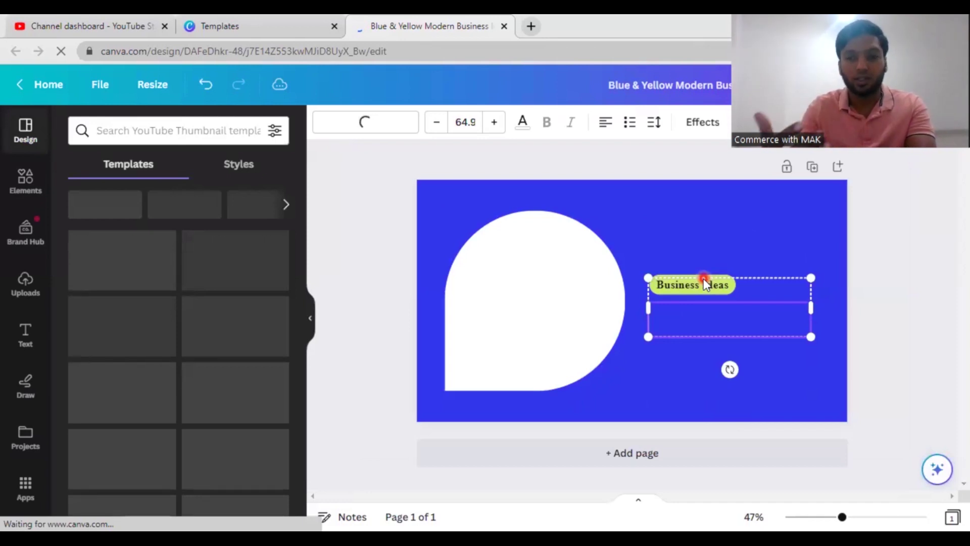
{"action": "type", "text": "HOW TO "}
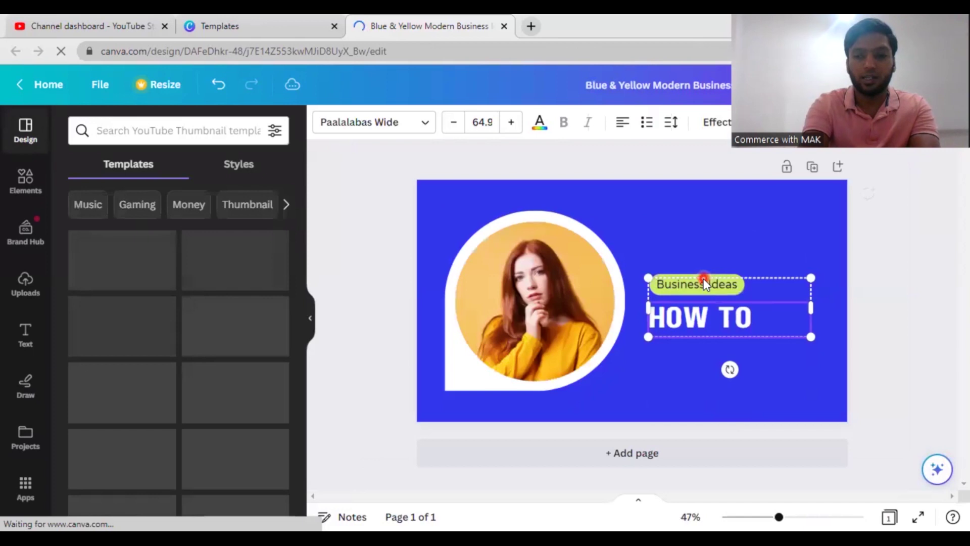
{"action": "type", "text": "CREATE TH"}
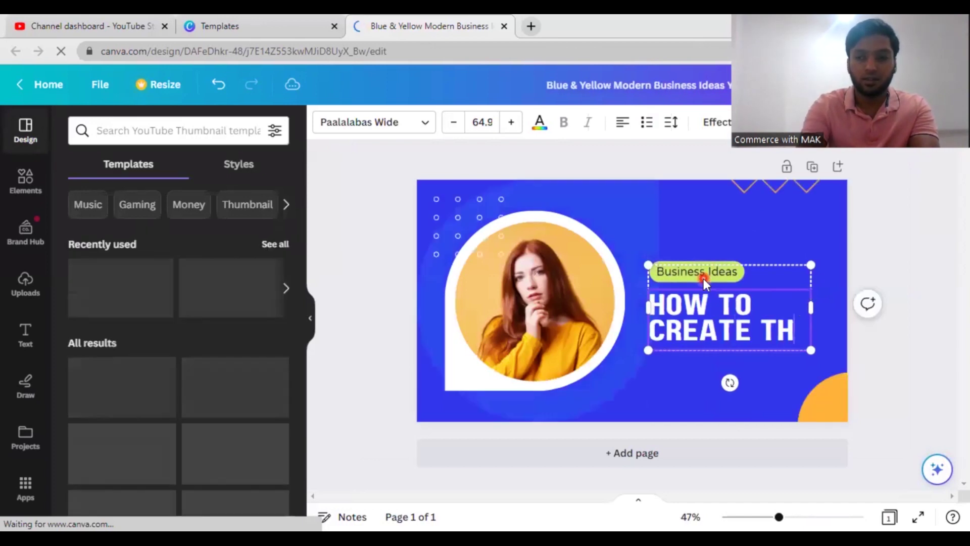
{"action": "type", "text": "UMB"}
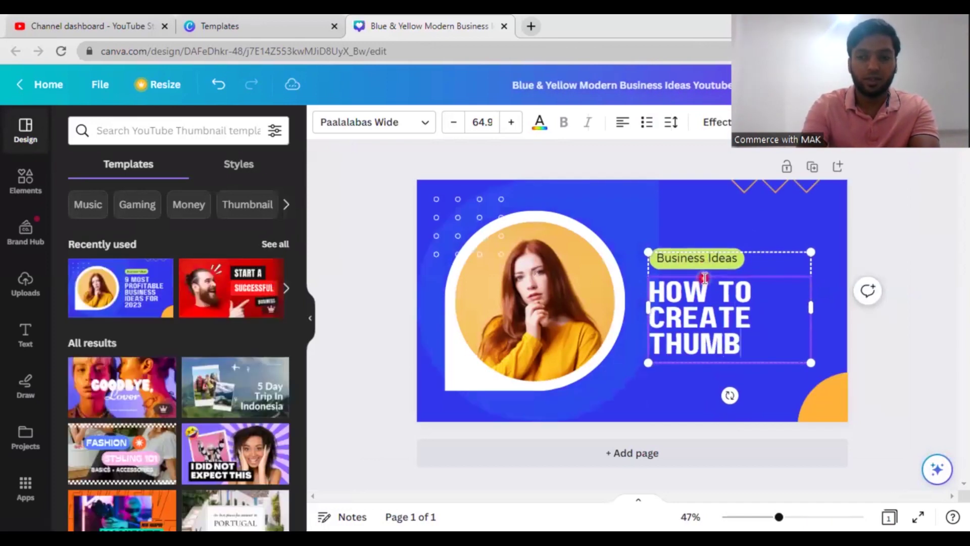
{"action": "type", "text": "NAIL F"}
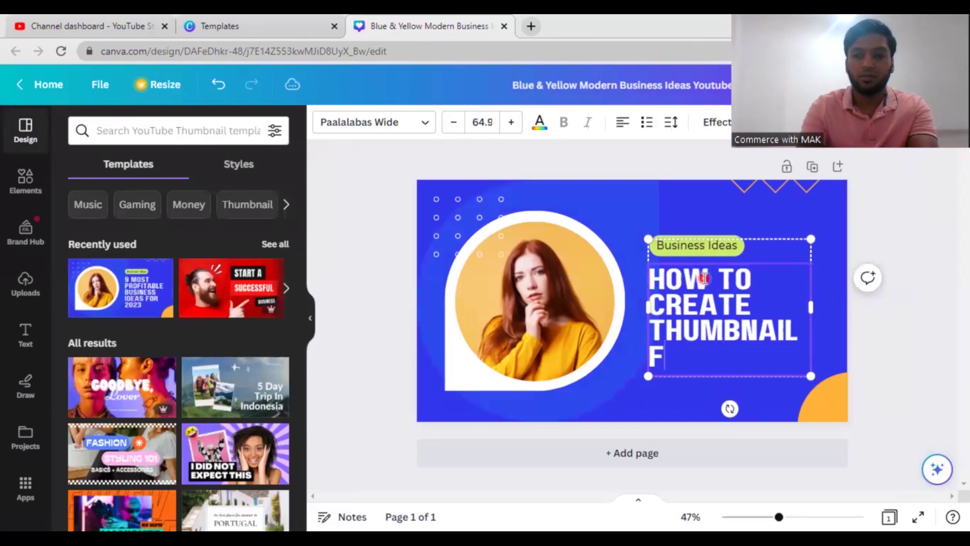
{"action": "type", "text": "REE"}
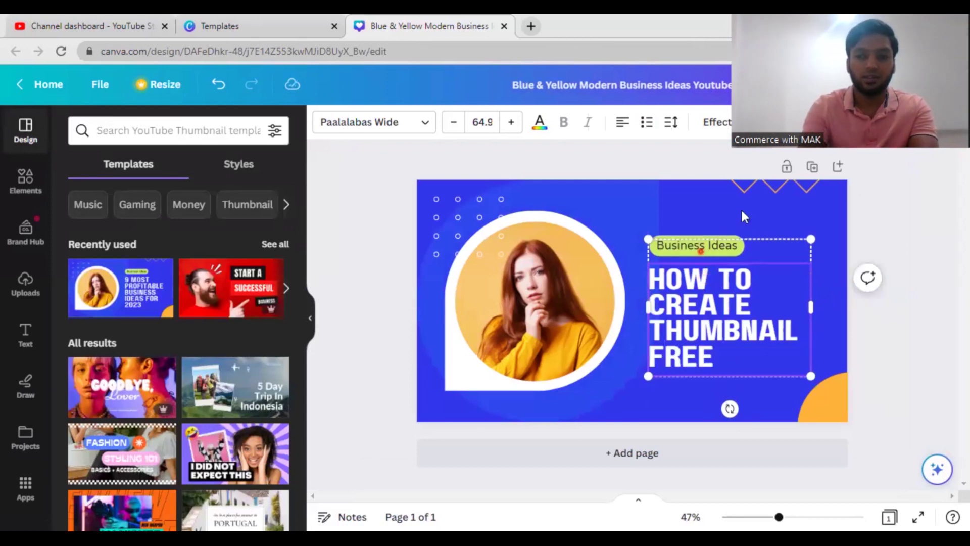
- Change the green 'Business Ideas' tag text to 'Commerce with mak'
{"action": "left_click", "coordinate": [742, 212]}
{"action": "type", "text": "C"}
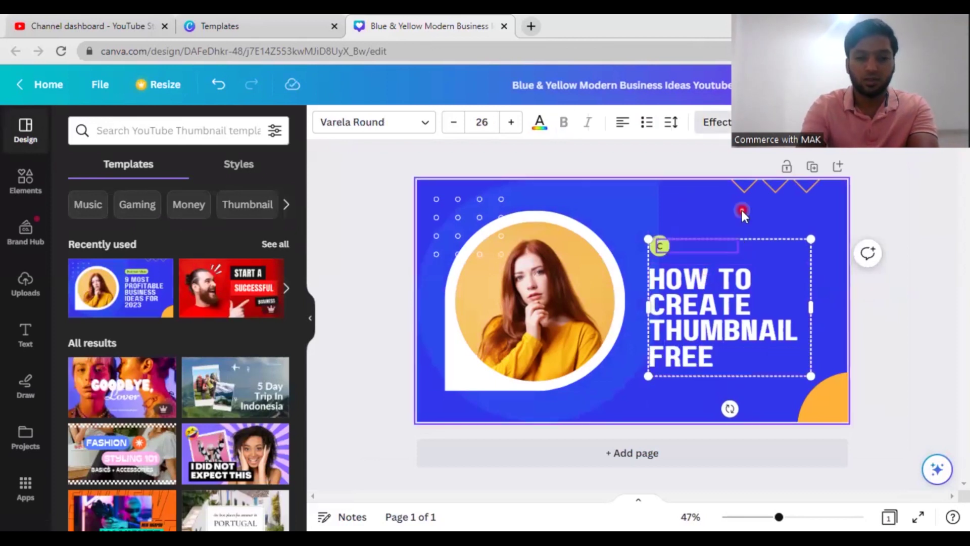
{"action": "type", "text": "ommerce w"}
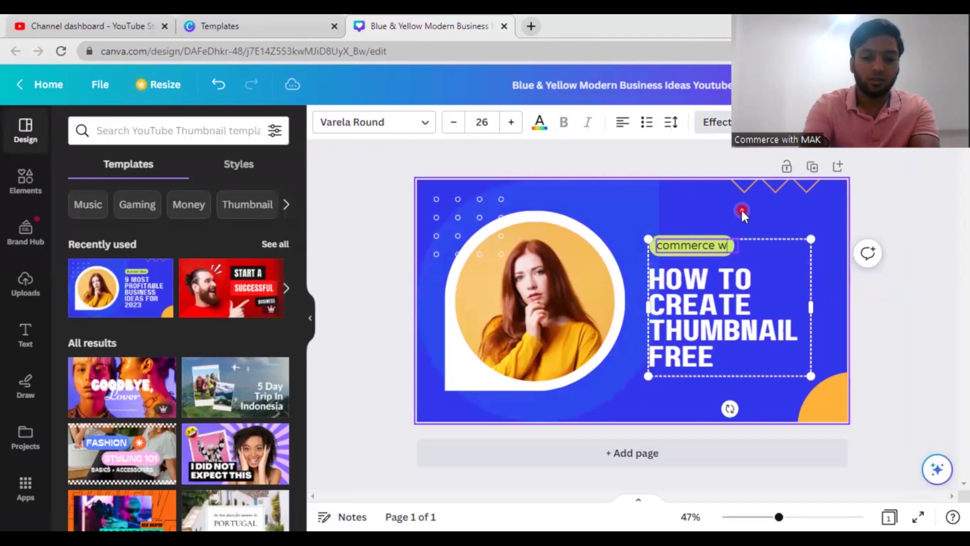
{"action": "type", "text": "ith mak"}
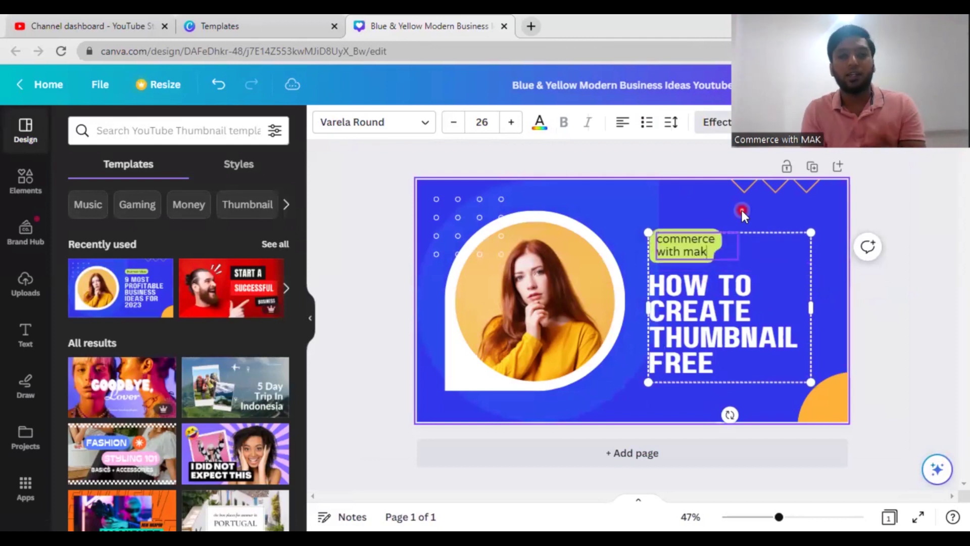